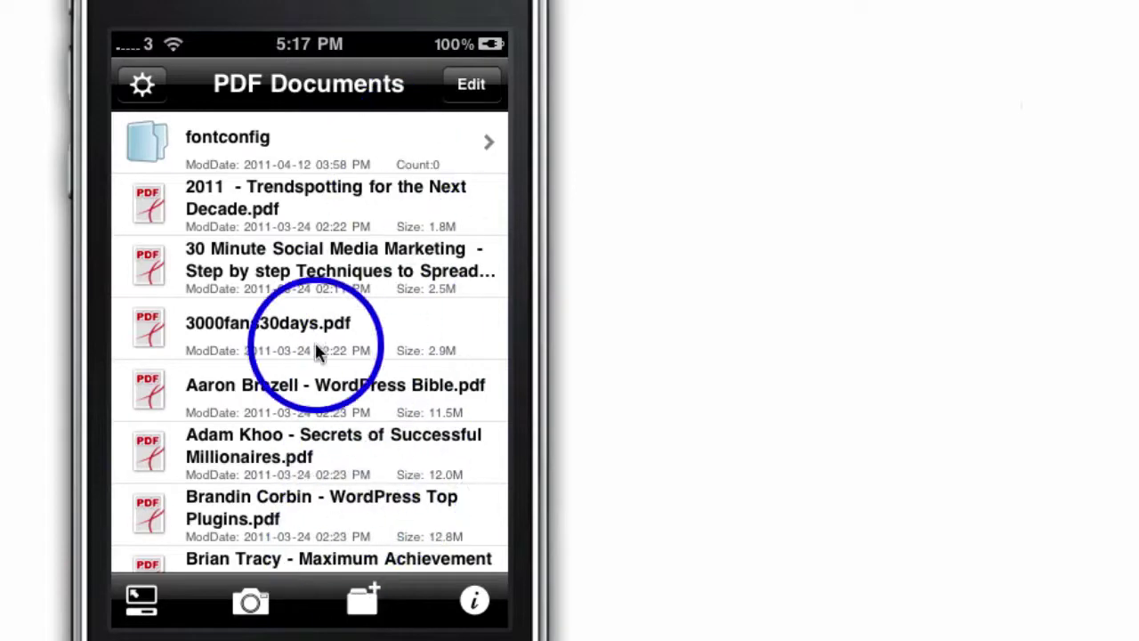
Review the reader's settings, including the Jump Space and Time Interval choices, and return to the document list.
{"action": "left_click", "coordinate": [138, 96]}
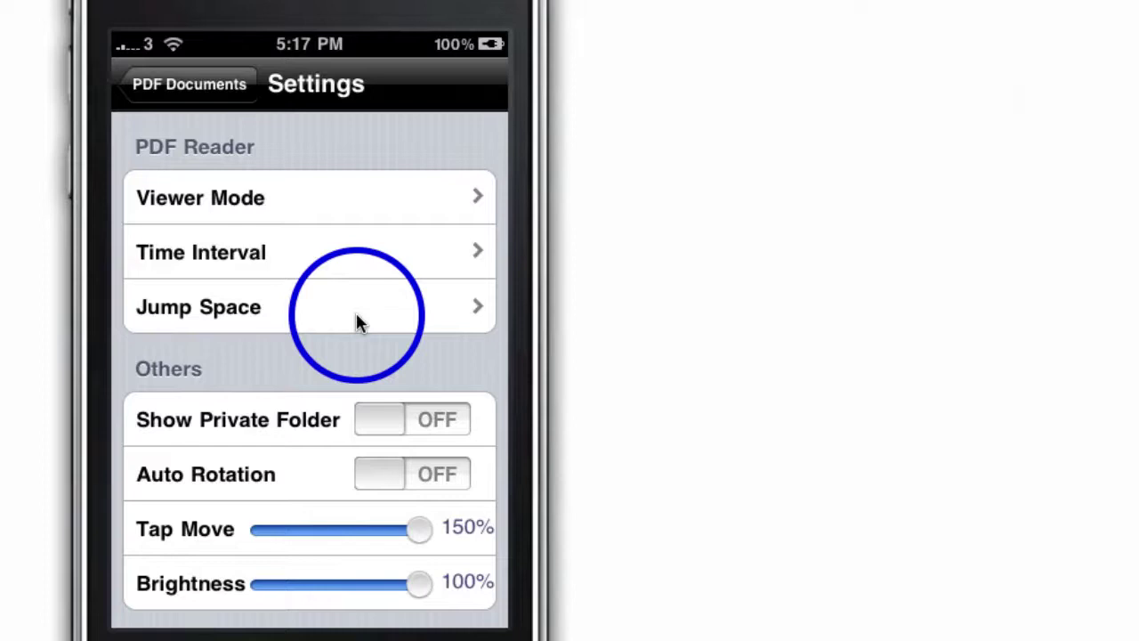
{"action": "left_click", "coordinate": [356, 317]}
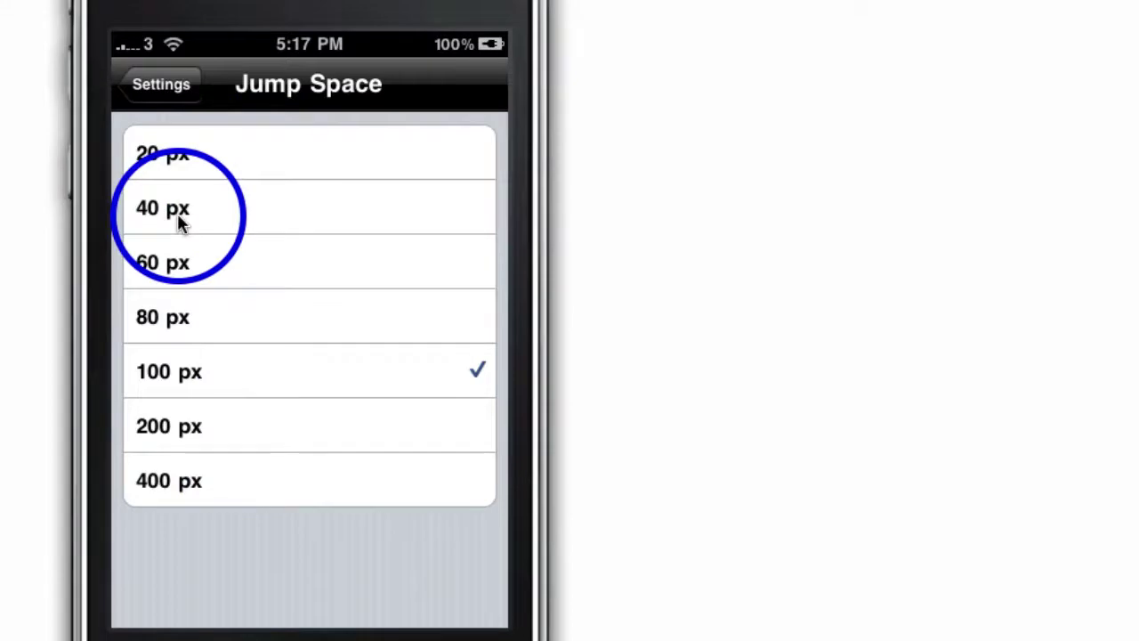
{"action": "left_click", "coordinate": [161, 84]}
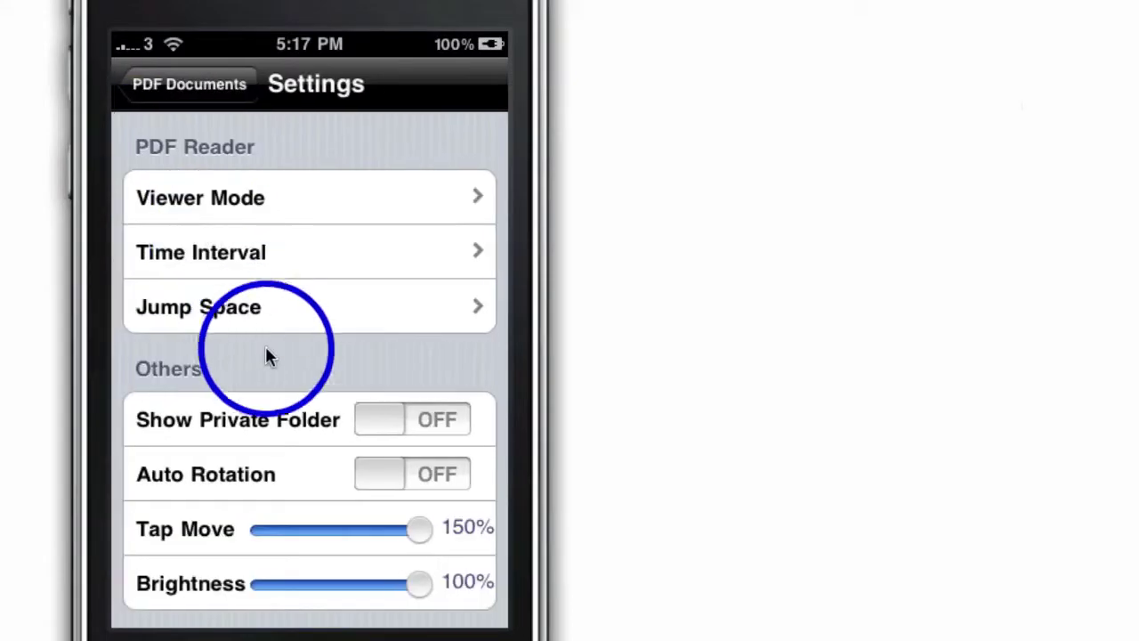
{"action": "left_click", "coordinate": [273, 270]}
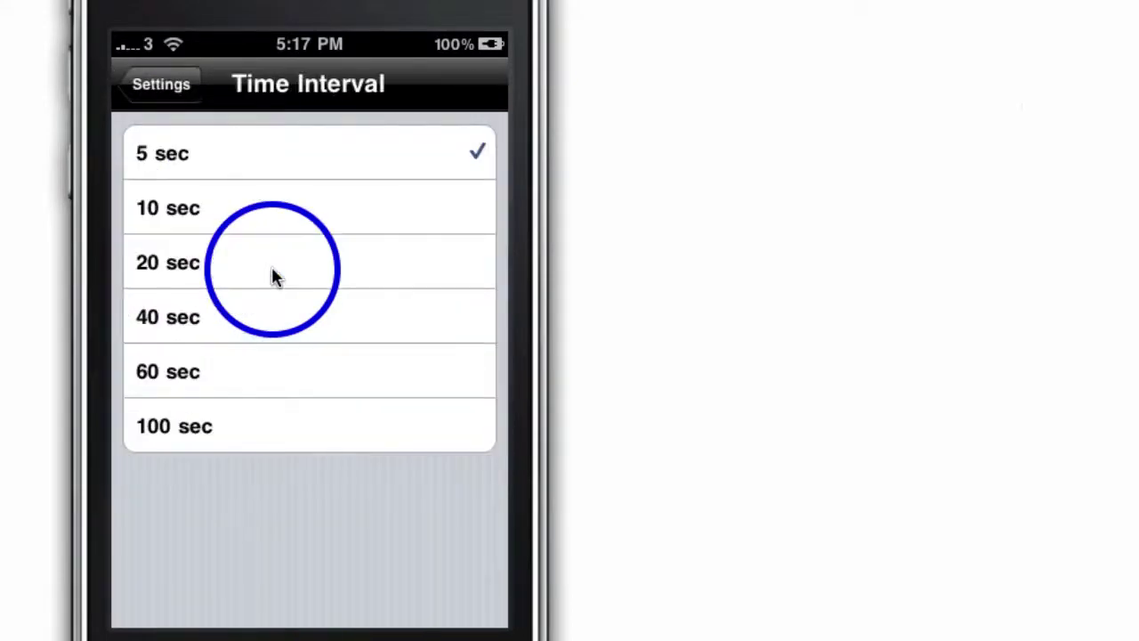
{"action": "left_click", "coordinate": [178, 140]}
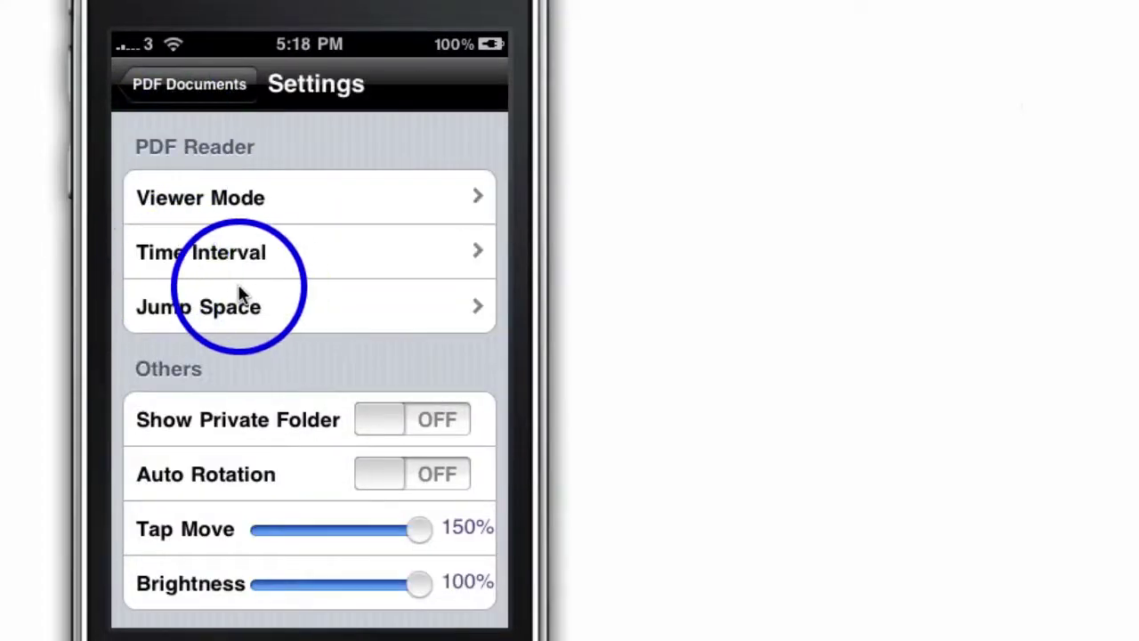
{"action": "scroll", "coordinate": [237, 294], "scroll_direction": "down", "scroll_amount": 3}
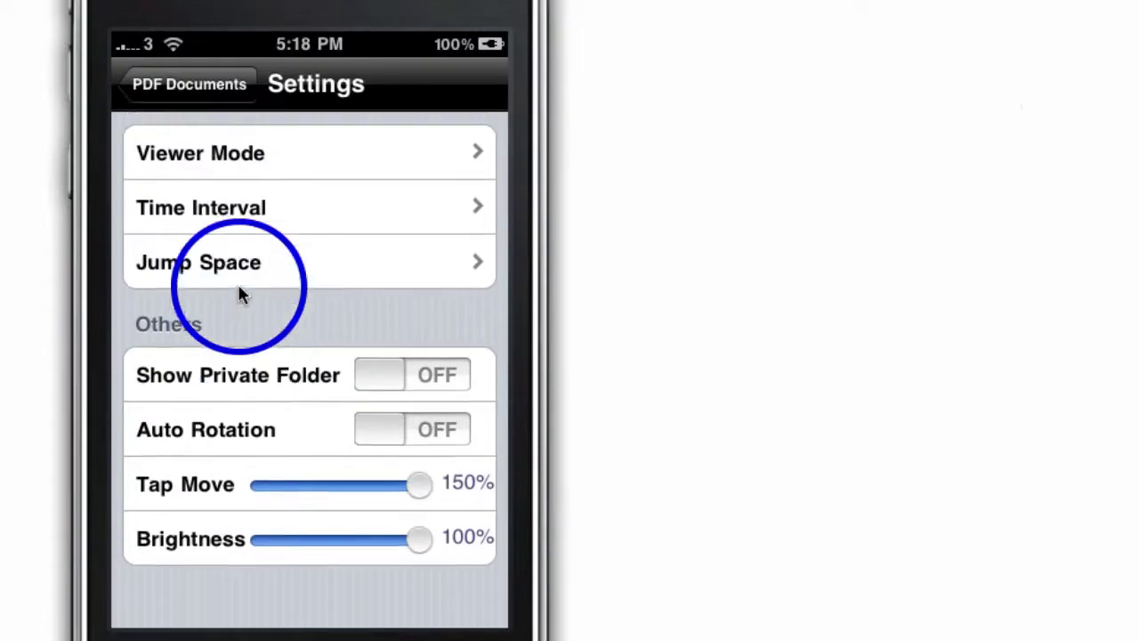
{"action": "scroll", "coordinate": [238, 293], "scroll_direction": "down", "scroll_amount": 2}
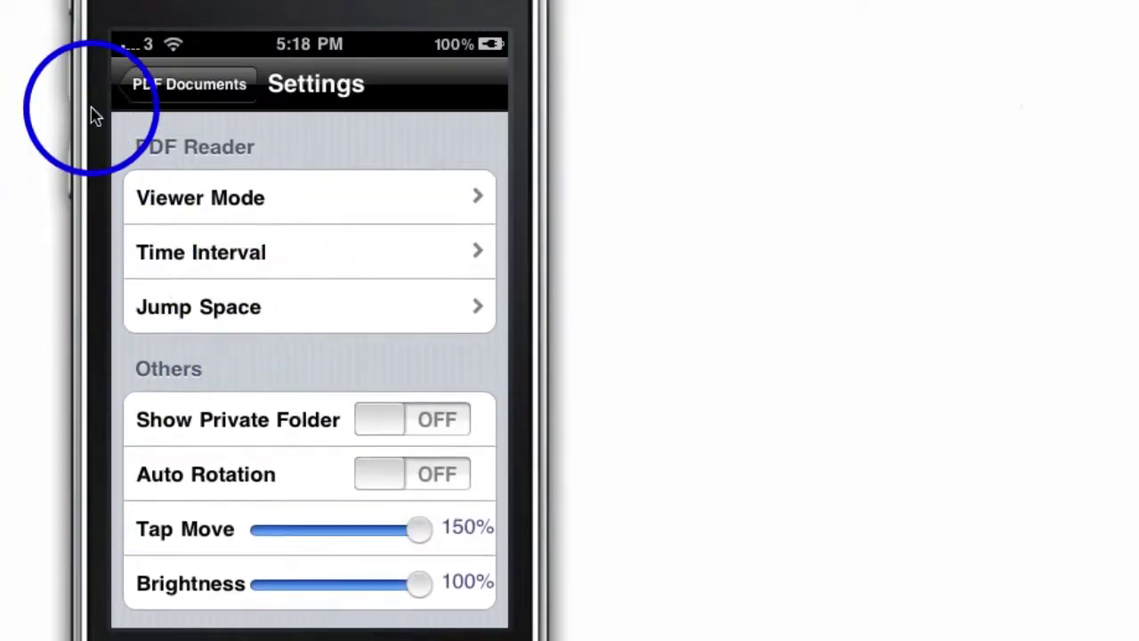
{"action": "left_click", "coordinate": [169, 100]}
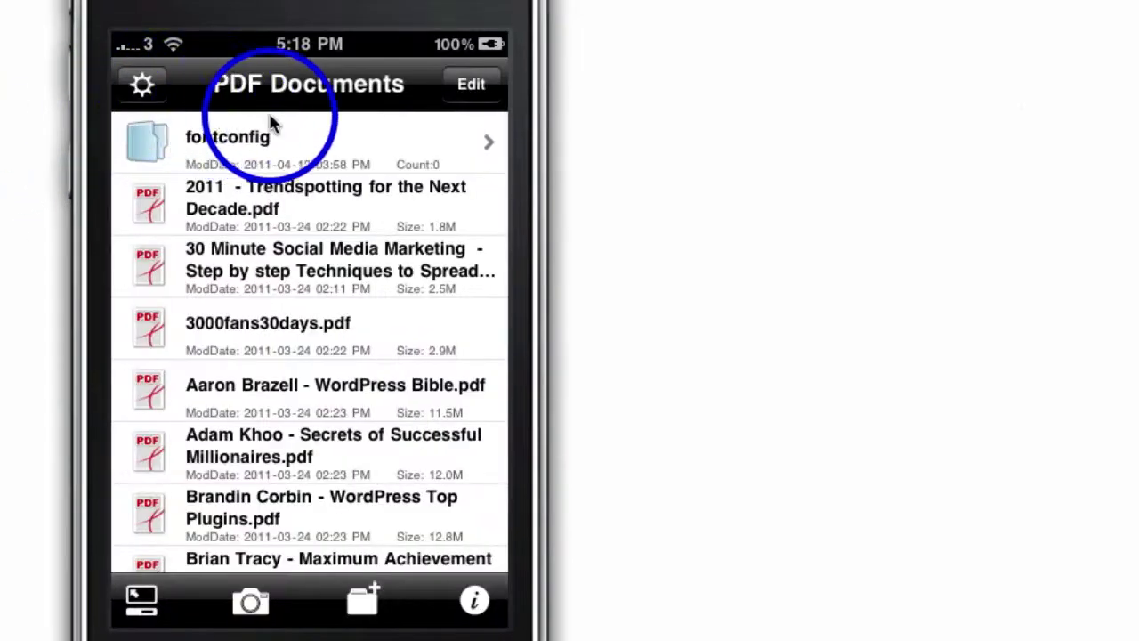
Look over the file transfer options for Wifi, browser download, cloud storage and the download tracker, and dismiss them.
{"action": "left_click", "coordinate": [157, 618]}
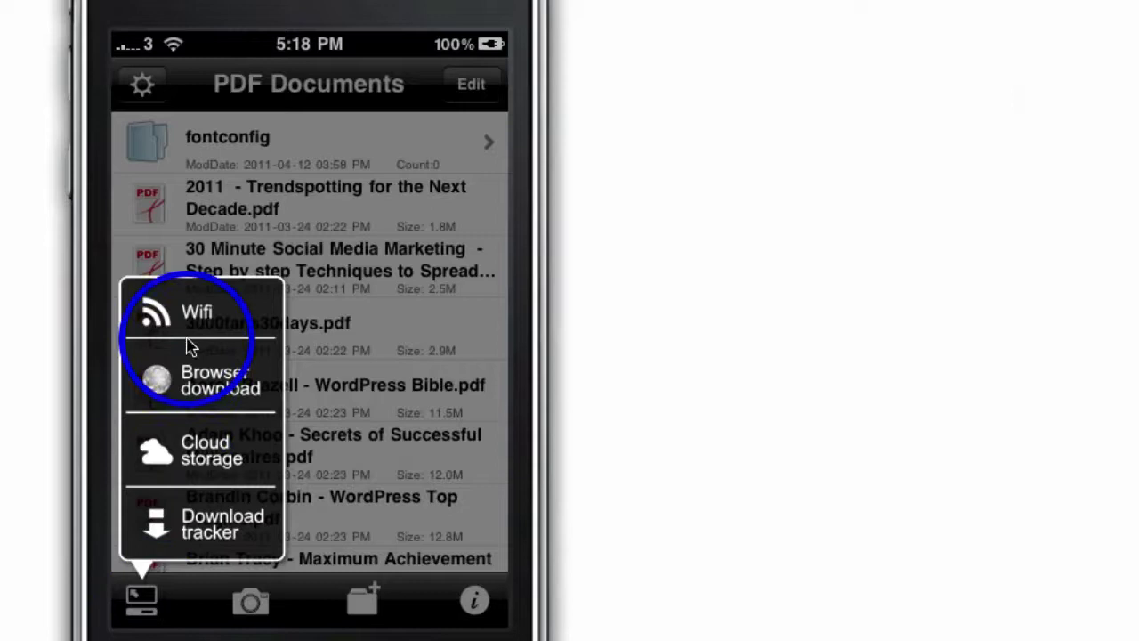
{"action": "left_click_drag", "start_coordinate": [188, 347], "coordinate": [194, 318]}
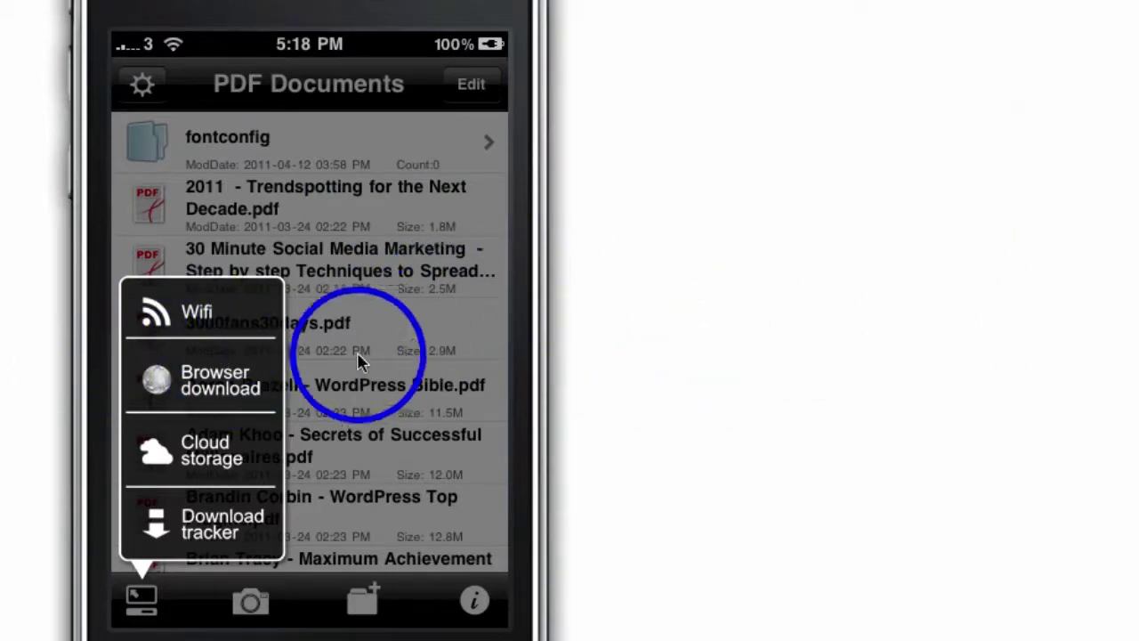
{"action": "left_click", "coordinate": [172, 548]}
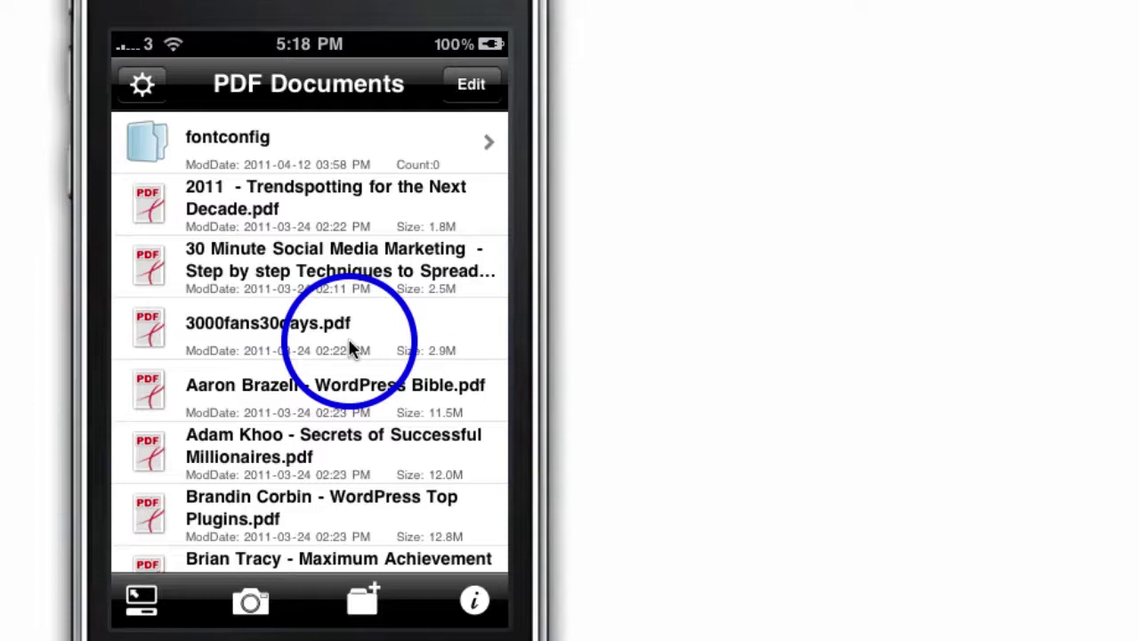
Look at the page scanning tool and its Photo Library image source, and return to the document list.
{"action": "left_click", "coordinate": [264, 613]}
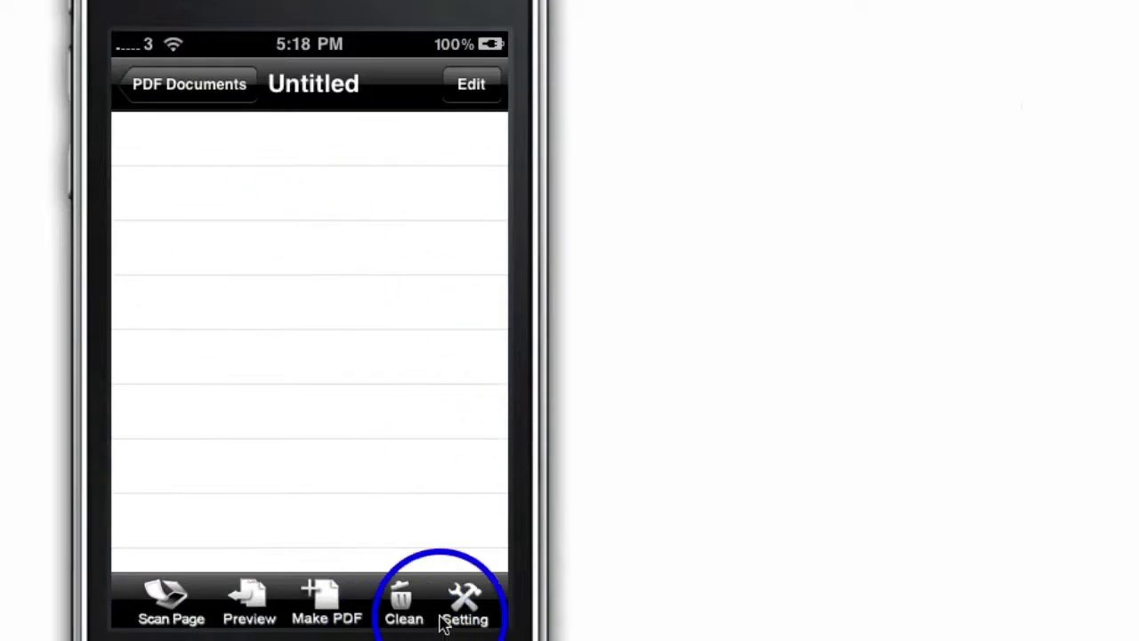
{"action": "left_click", "coordinate": [184, 621]}
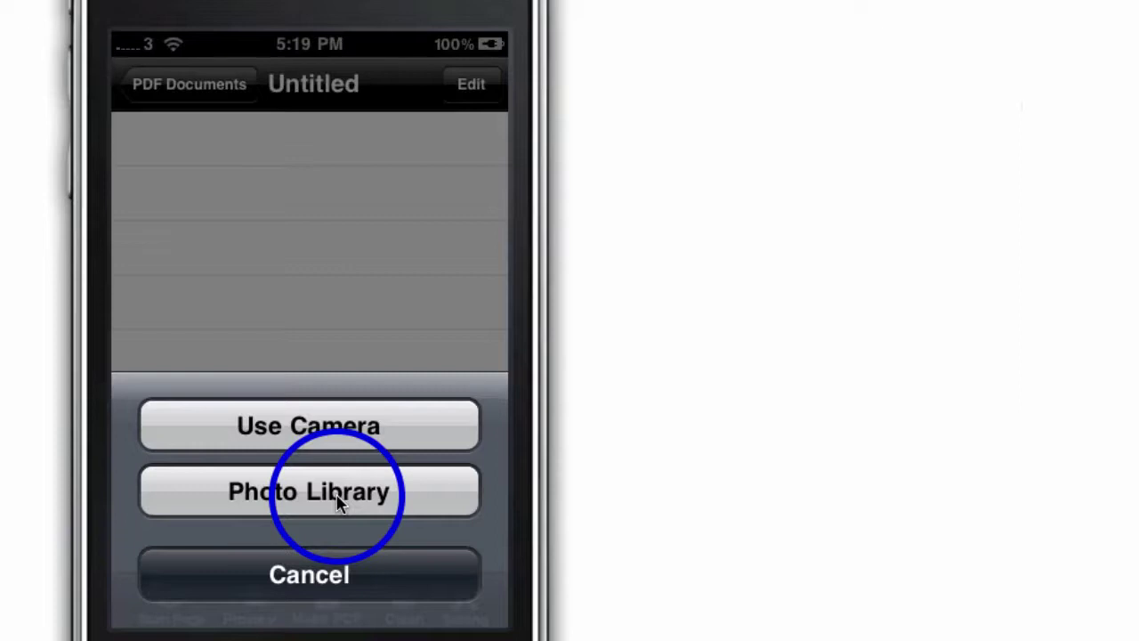
{"action": "left_click", "coordinate": [336, 502]}
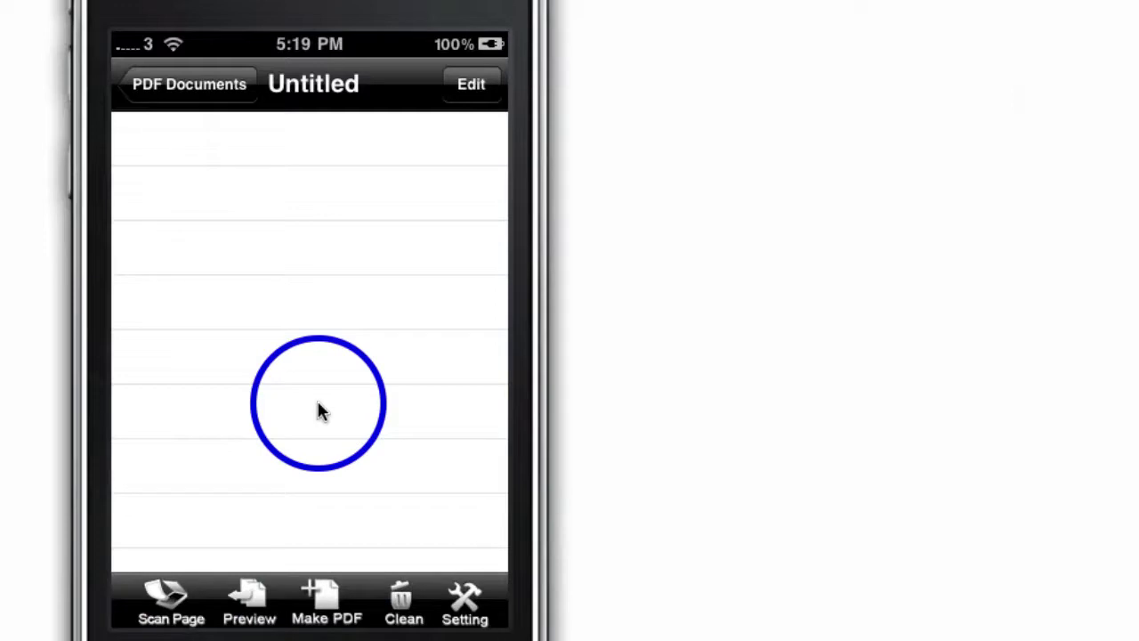
{"action": "left_click", "coordinate": [153, 89]}
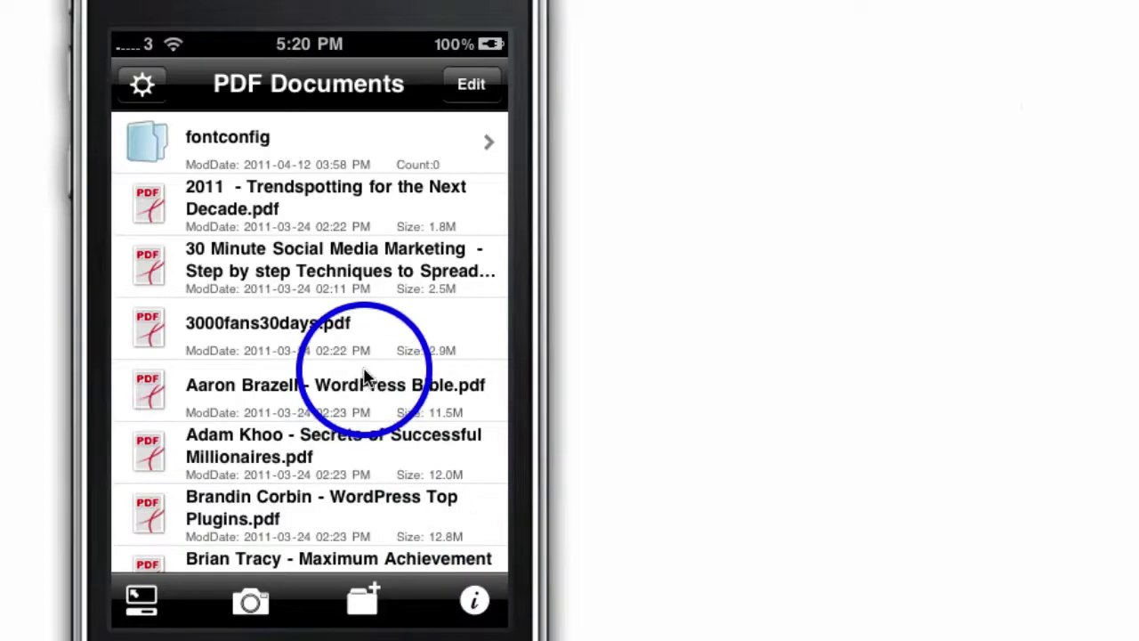
Open "2011 - Trendspotting for the Next Decade.pdf" and view its reading options, such as Text Reflow and Auto Flow.
{"action": "left_click", "coordinate": [336, 201]}
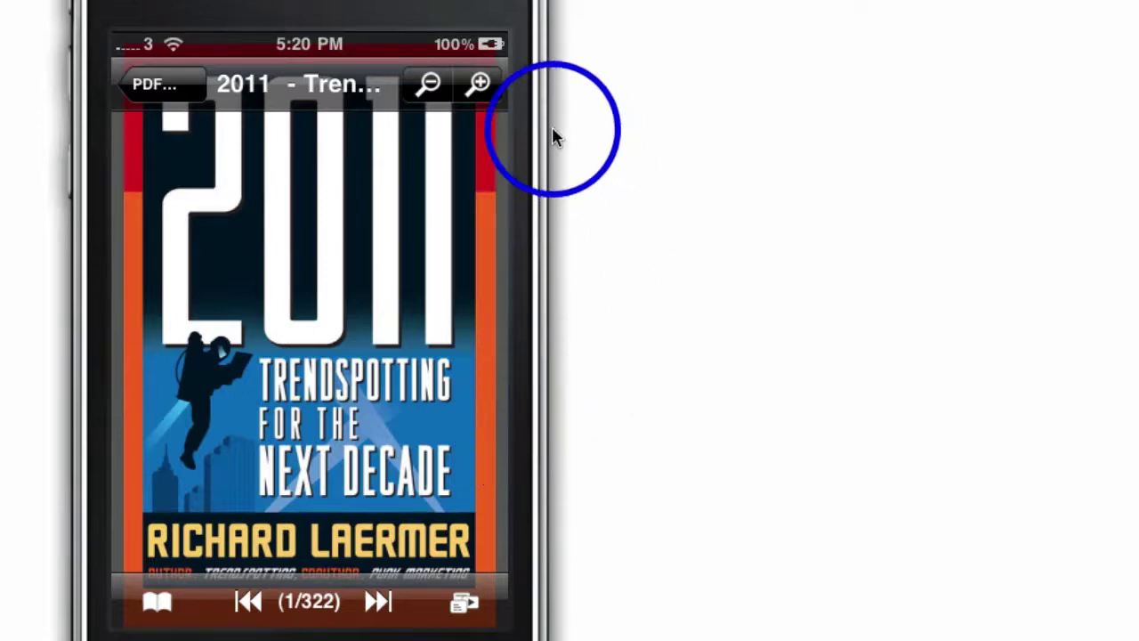
{"action": "left_click", "coordinate": [485, 104]}
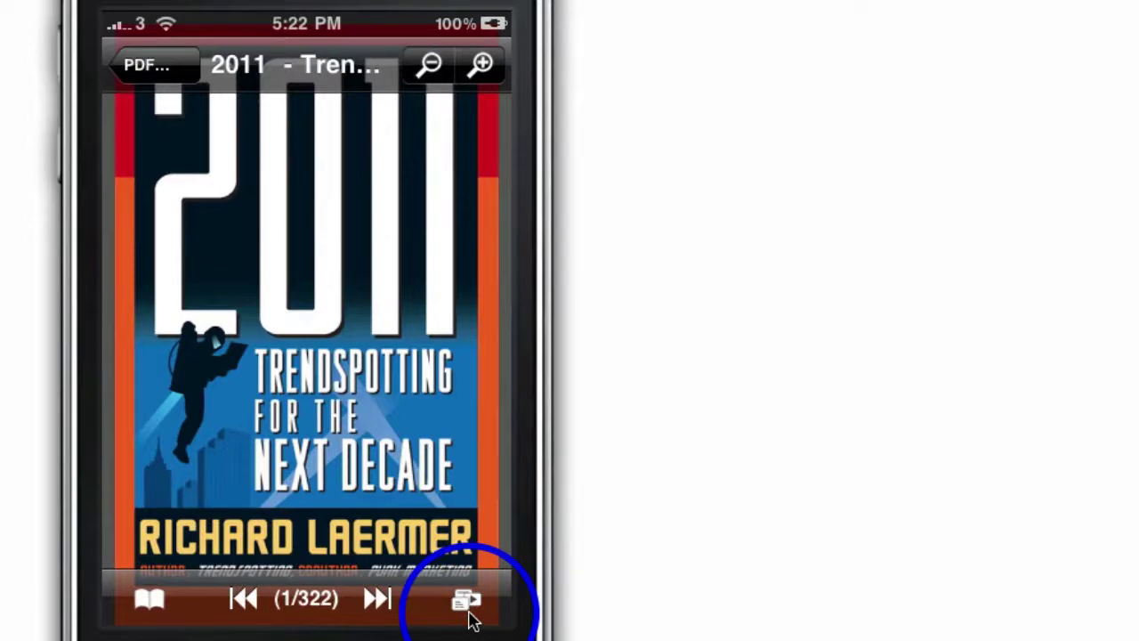
{"action": "left_click", "coordinate": [470, 616]}
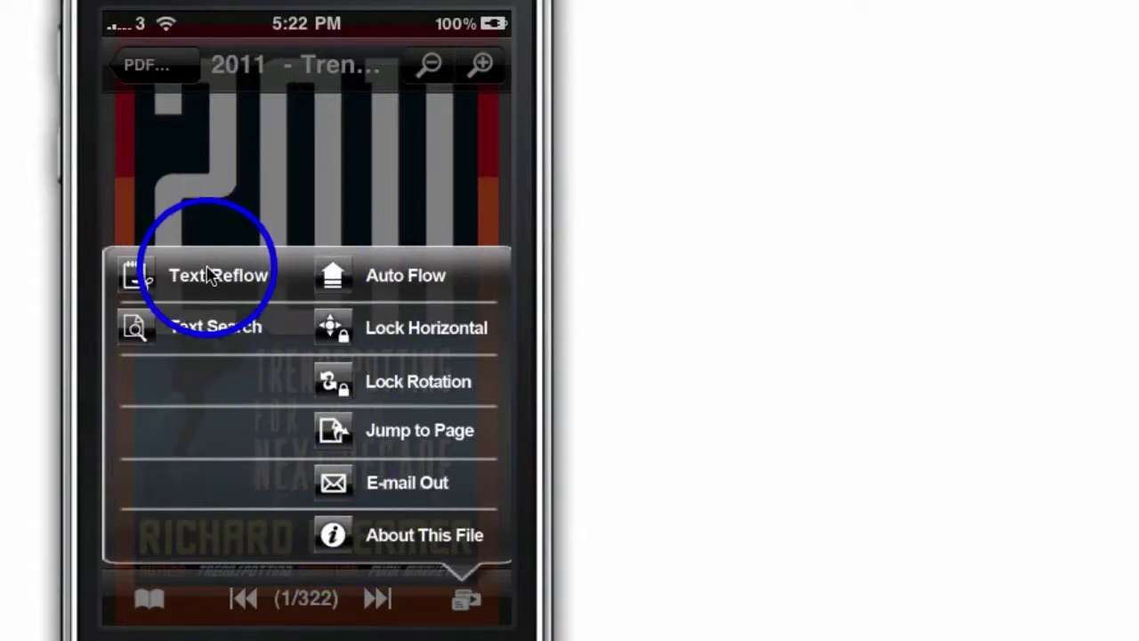
{"action": "left_click", "coordinate": [274, 163]}
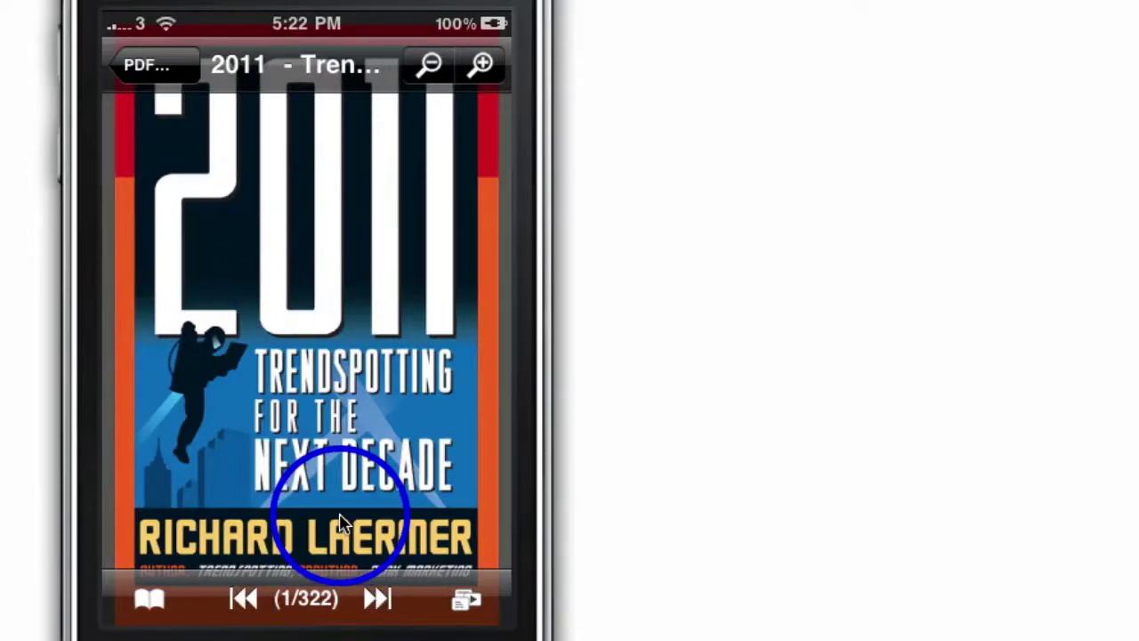
Look through the book's opening pages, from the cover to the copyright page.
{"action": "scroll", "coordinate": [342, 523], "scroll_direction": "down", "scroll_amount": 5}
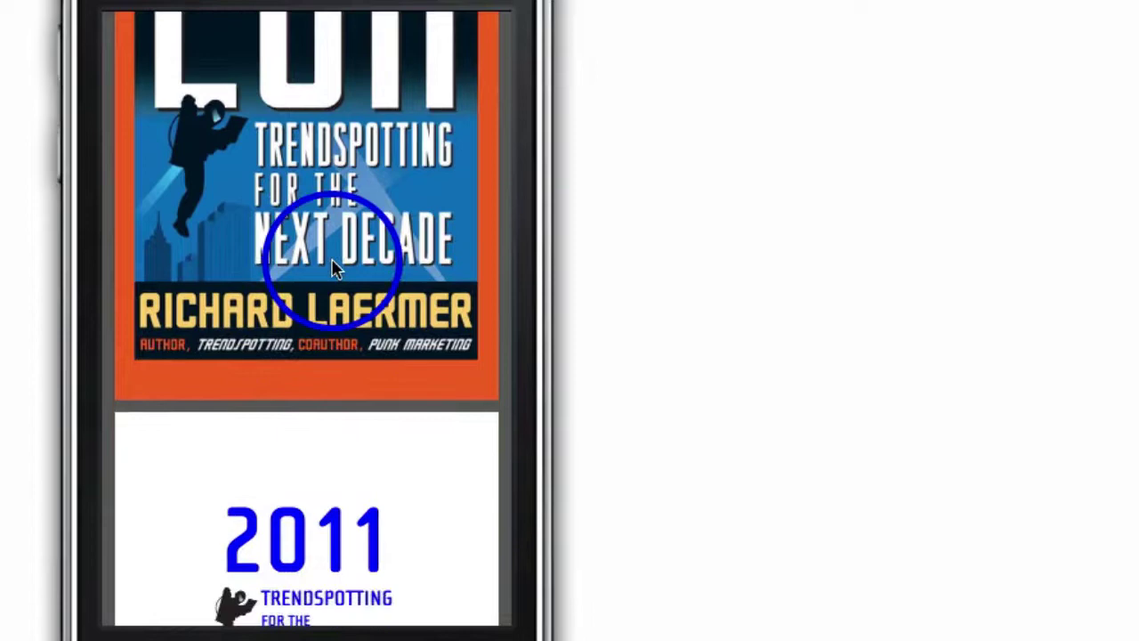
{"action": "scroll", "coordinate": [333, 271], "scroll_direction": "down", "scroll_amount": 5}
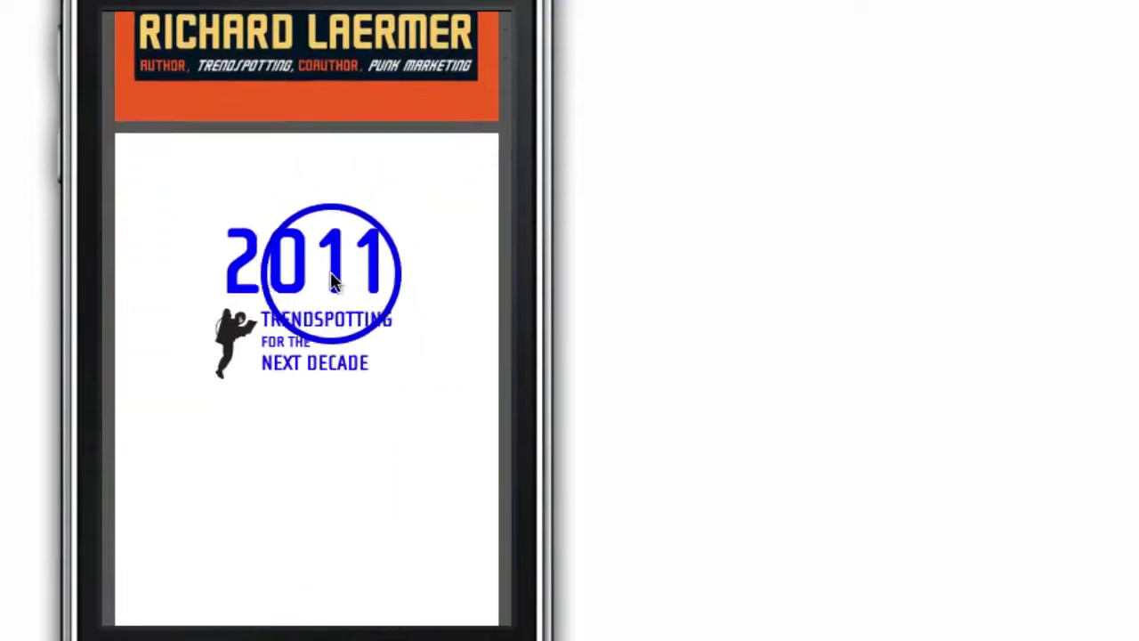
{"action": "scroll", "coordinate": [331, 281], "scroll_direction": "down", "scroll_amount": 5}
{"action": "scroll", "coordinate": [331, 281], "scroll_direction": "down", "scroll_amount": 4}
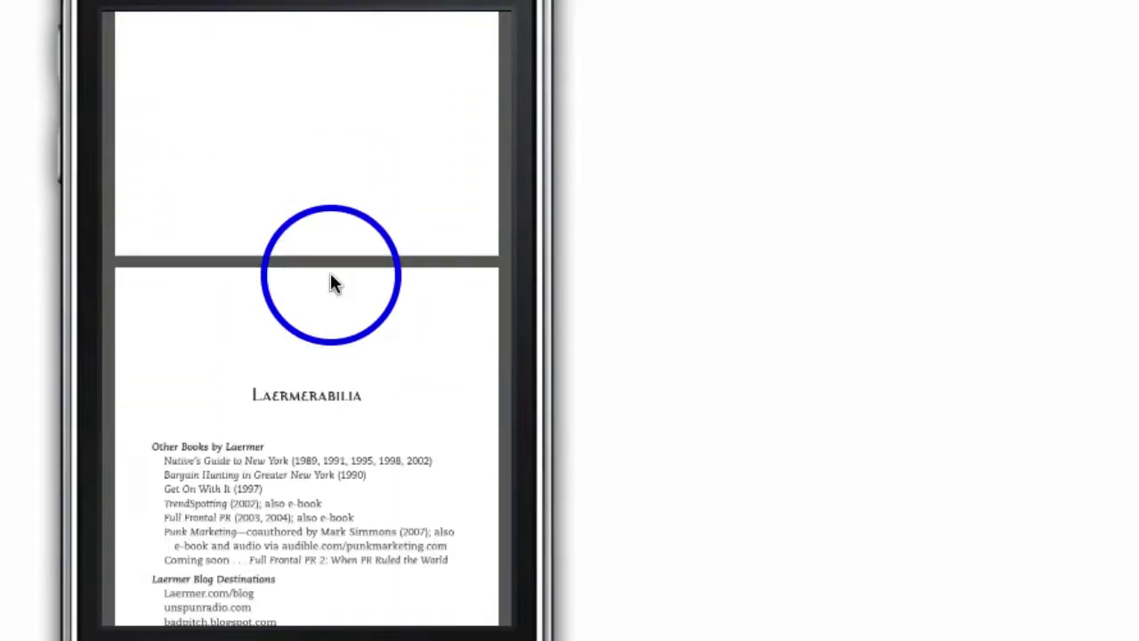
{"action": "scroll", "coordinate": [307, 361], "scroll_direction": "down", "scroll_amount": 6}
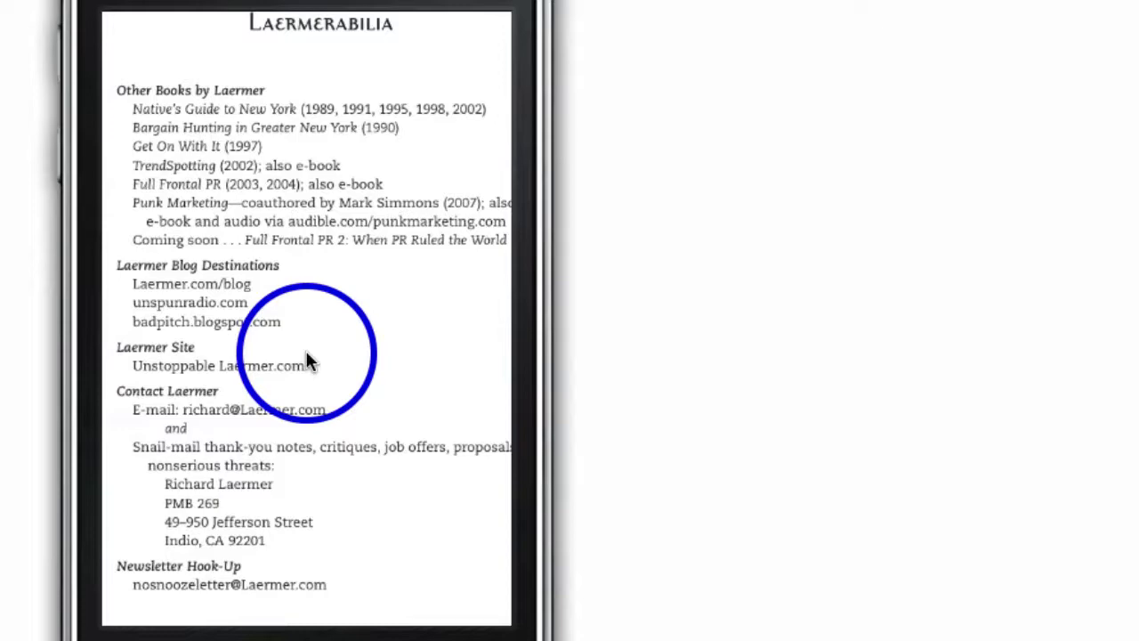
{"action": "scroll", "coordinate": [306, 361], "scroll_direction": "down", "scroll_amount": 5}
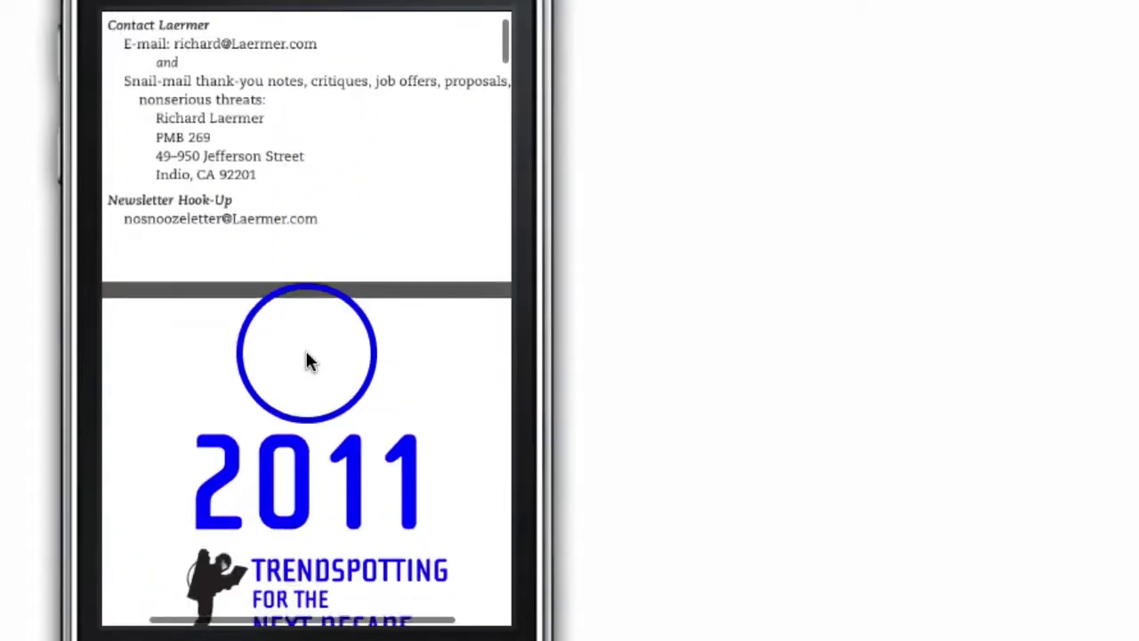
{"action": "scroll", "coordinate": [306, 356], "scroll_direction": "down", "scroll_amount": 5}
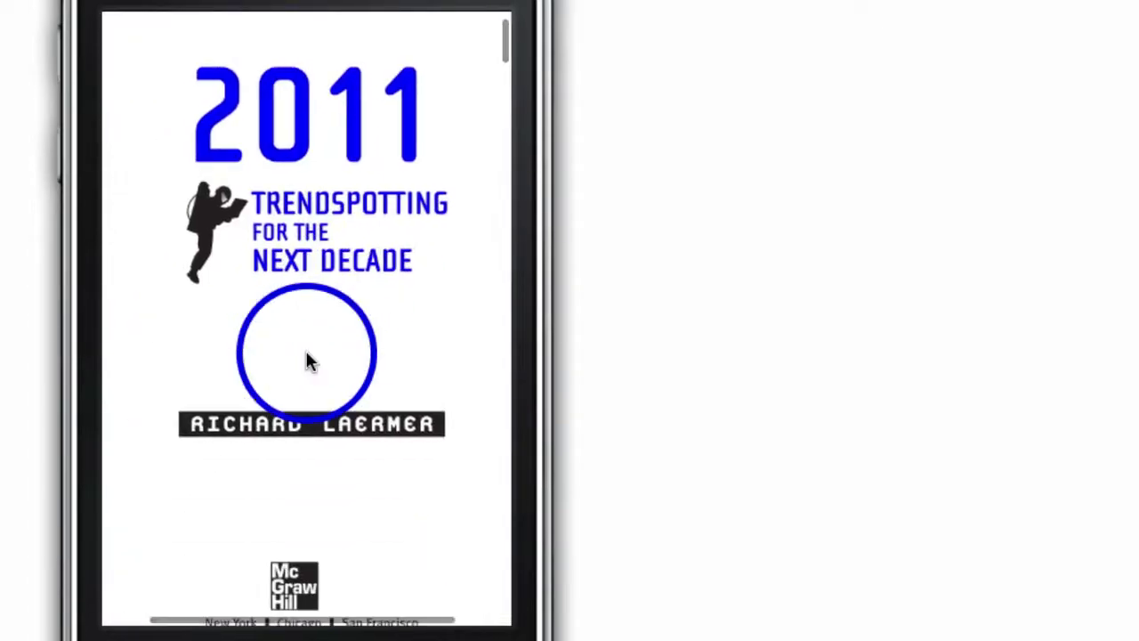
{"action": "scroll", "coordinate": [306, 356], "scroll_direction": "down", "scroll_amount": 3}
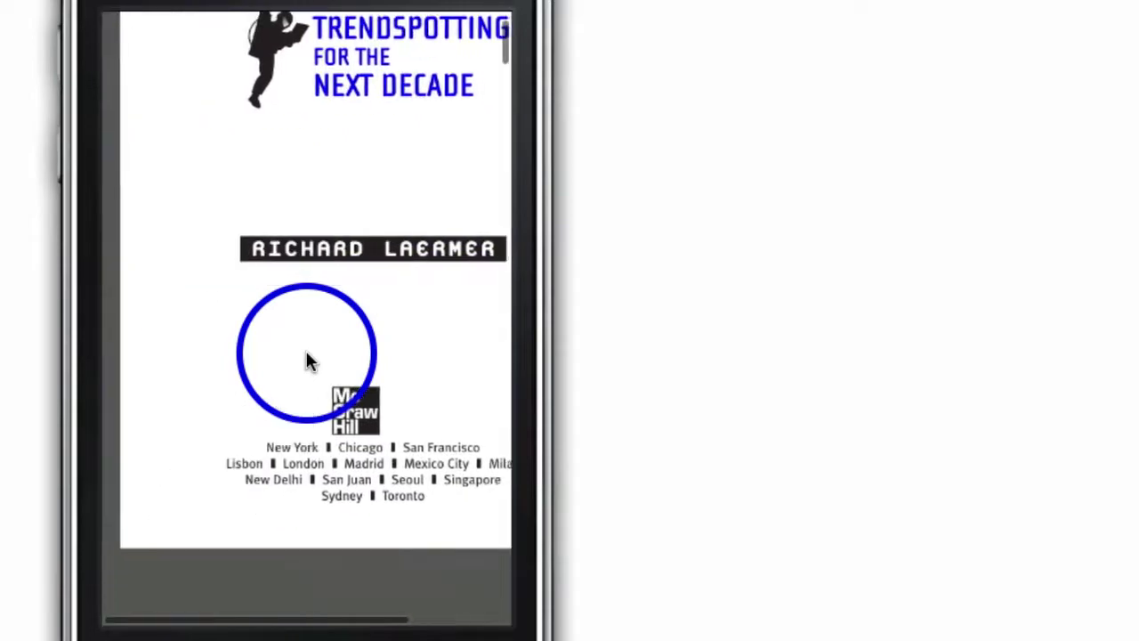
{"action": "scroll", "coordinate": [306, 356], "scroll_direction": "down", "scroll_amount": 4}
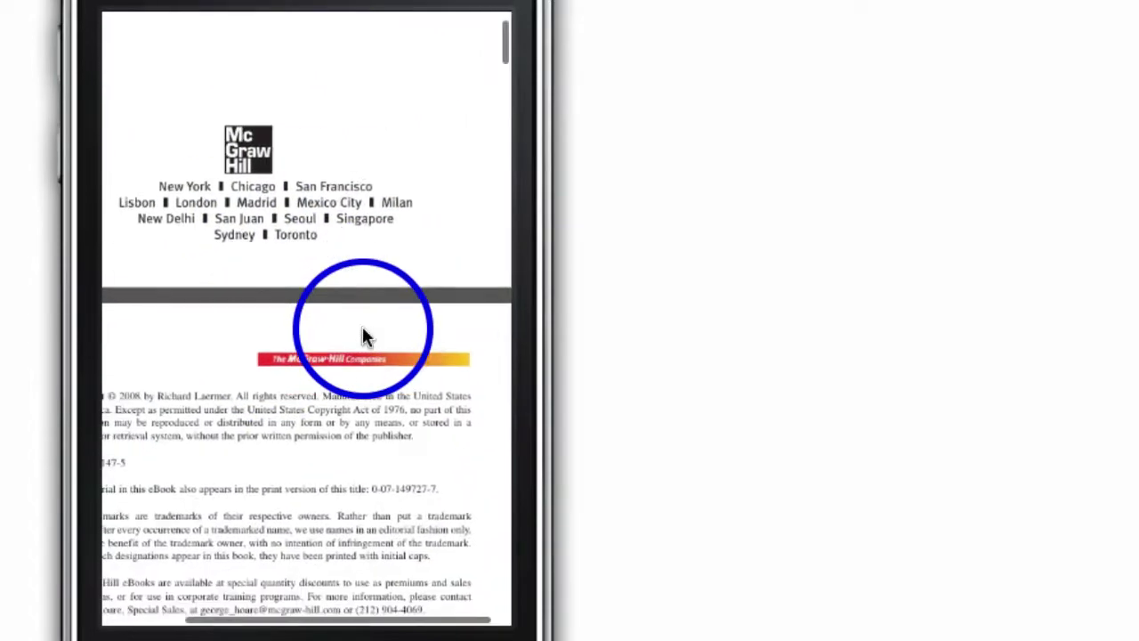
{"action": "scroll", "coordinate": [362, 336], "scroll_direction": "down", "scroll_amount": 2}
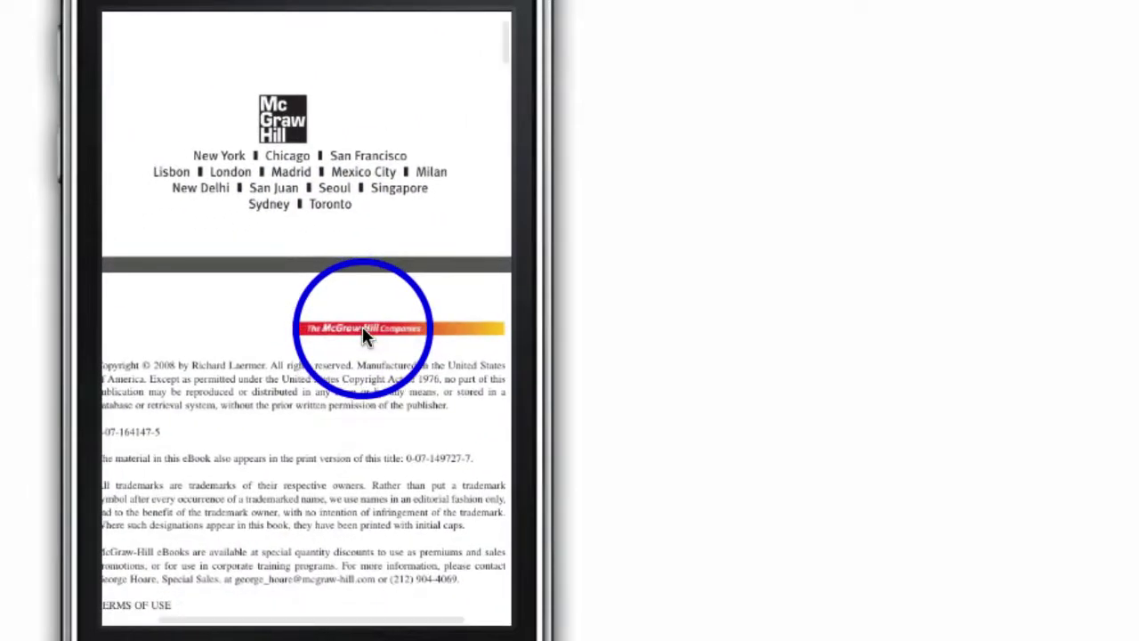
Turn on Lock Horizontal for the open document and check the lock entry in the reading options.
{"action": "left_click", "coordinate": [362, 335]}
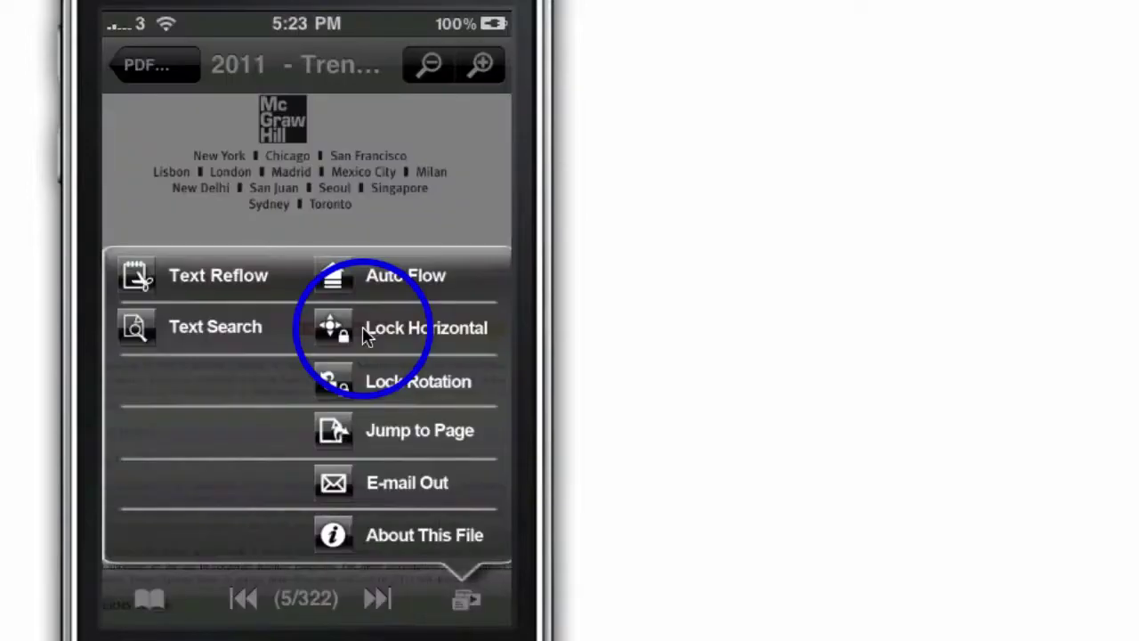
{"action": "left_click", "coordinate": [365, 334]}
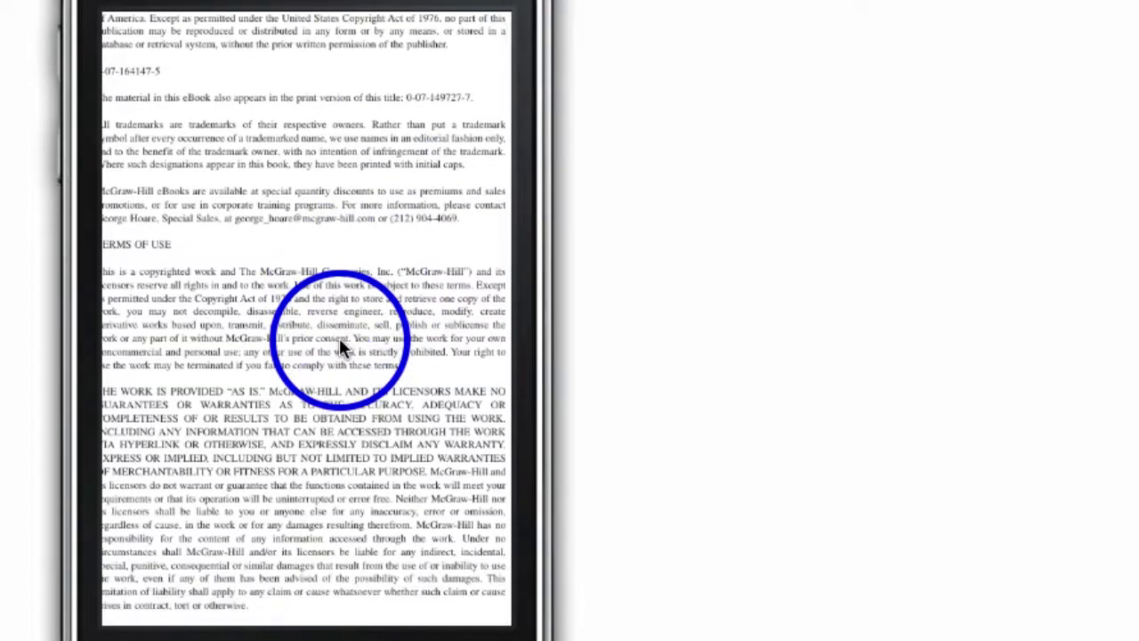
{"action": "left_click", "coordinate": [287, 390]}
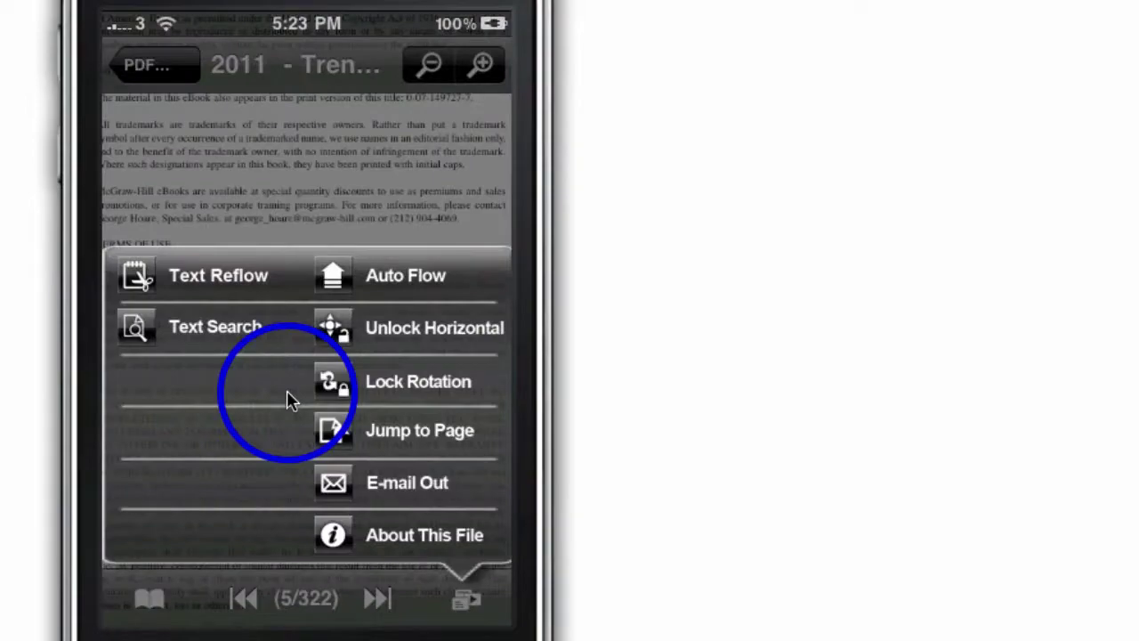
{"action": "left_click", "coordinate": [286, 389]}
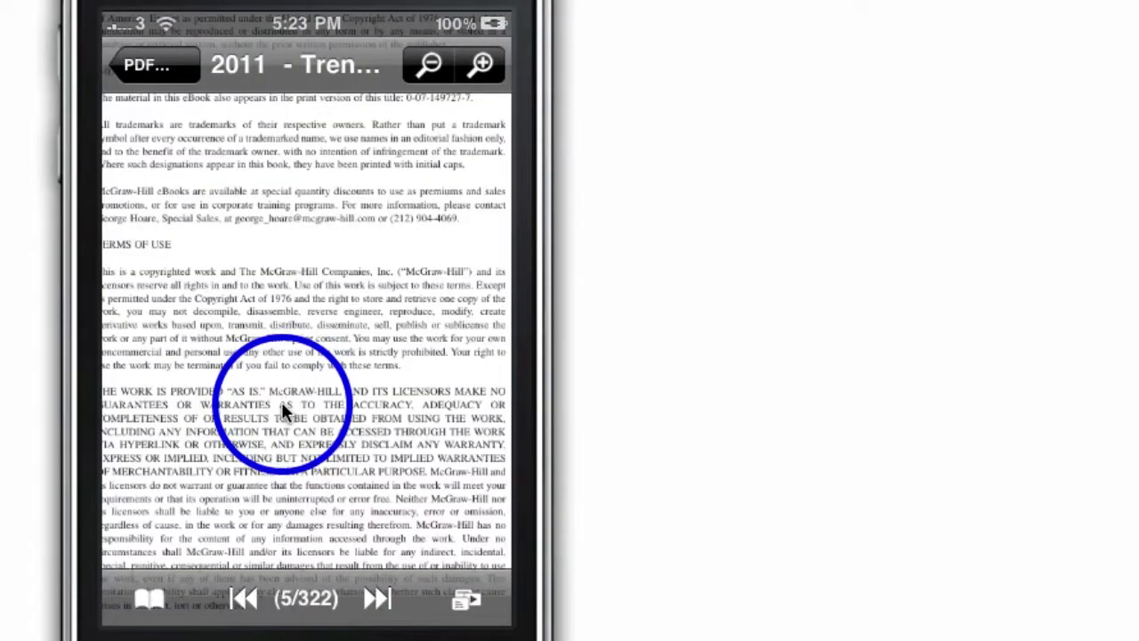
Rotate the device to landscape and bring the copyright page fully into view with the reading controls shown.
{"action": "key", "text": "super+Left"}
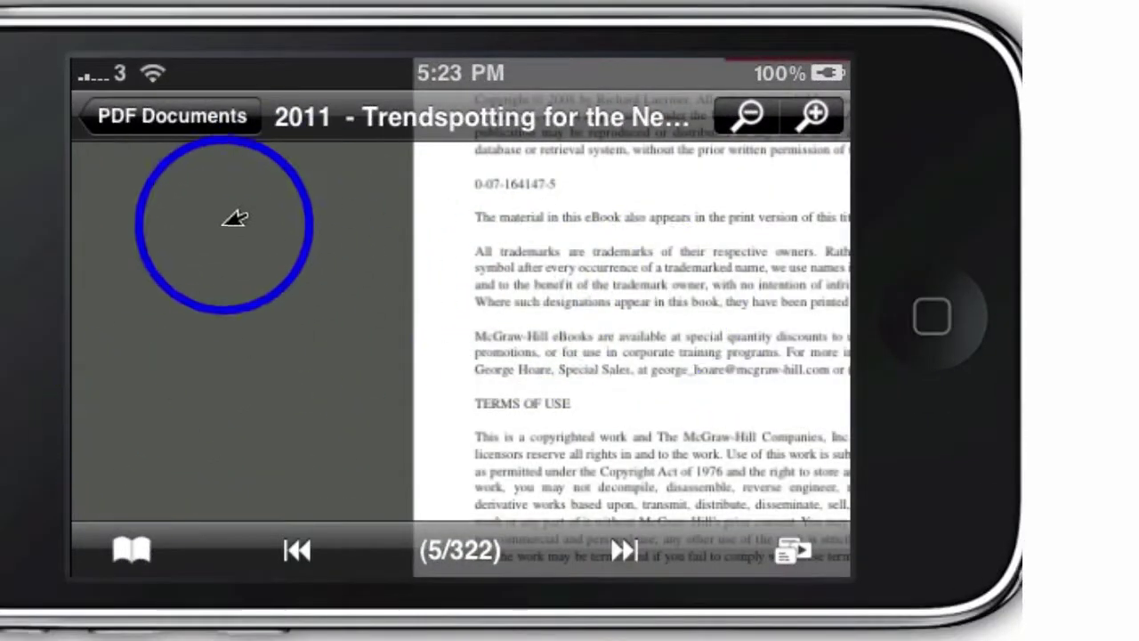
{"action": "left_click", "coordinate": [235, 218]}
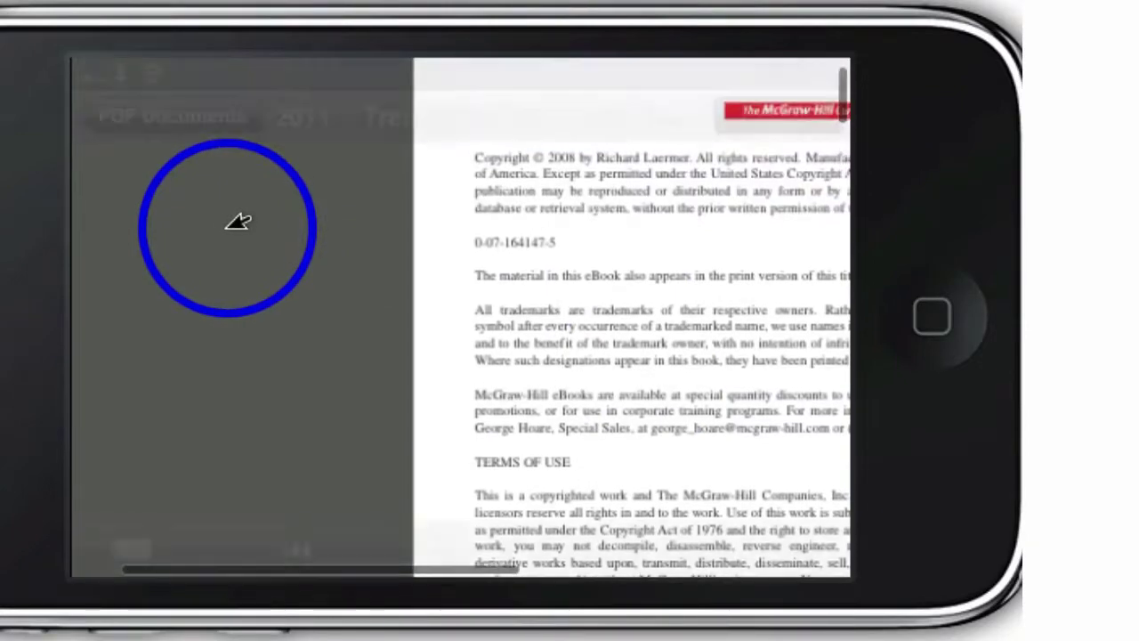
{"action": "left_click", "coordinate": [237, 222]}
{"action": "left_click", "coordinate": [238, 222]}
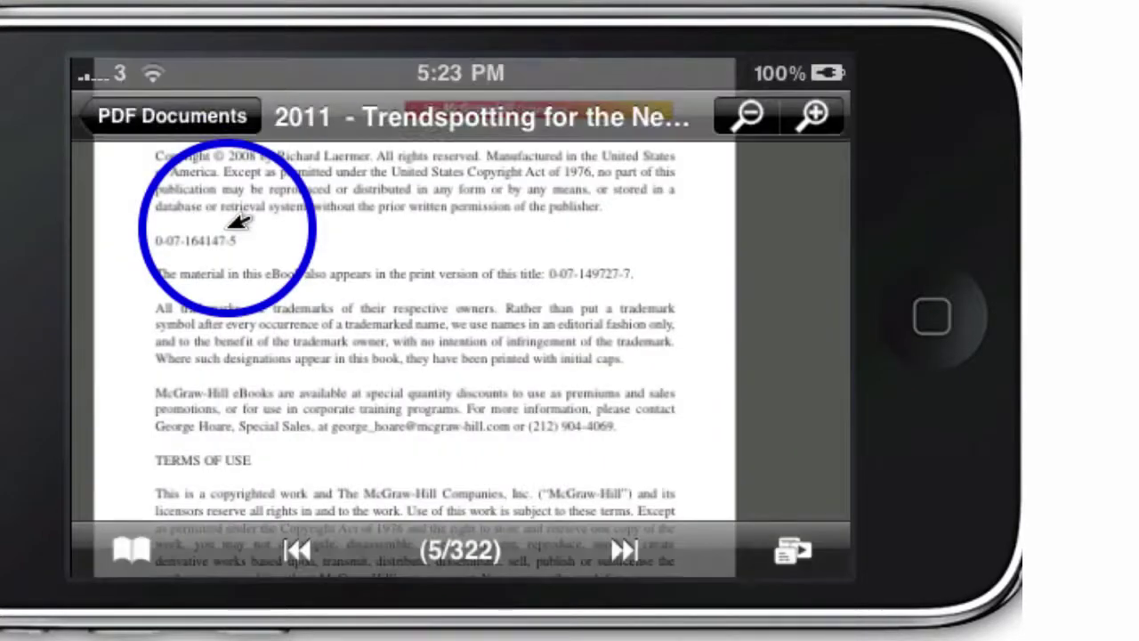
Zoom the copyright page to fit its text column to the screen width, and rotate the device back to portrait.
{"action": "double_click", "coordinate": [239, 222]}
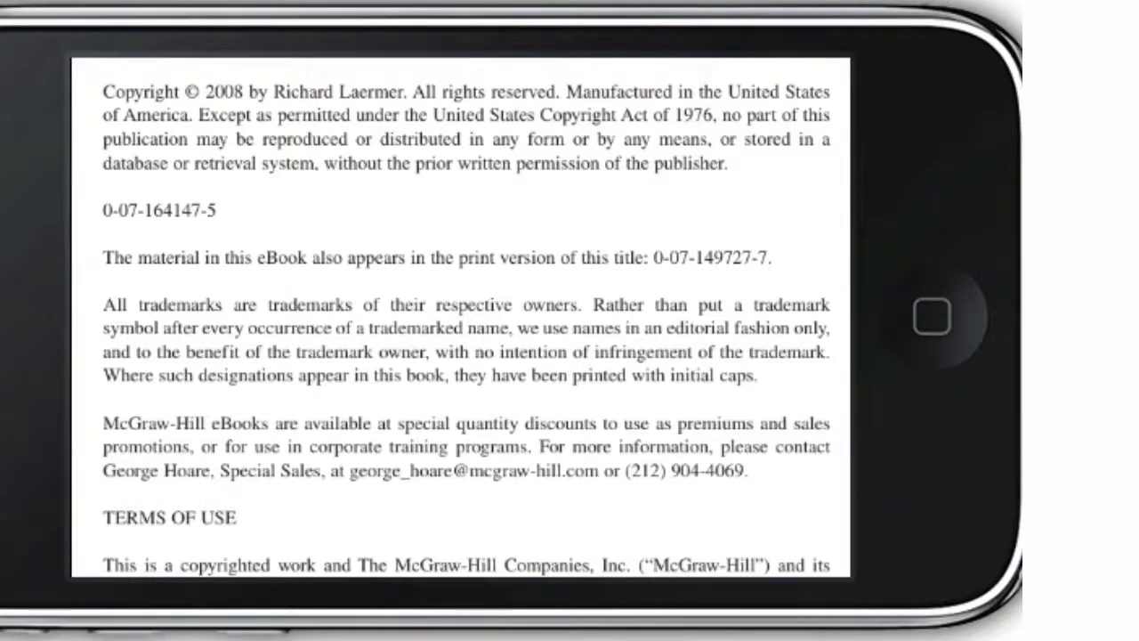
{"action": "left_click", "coordinate": [89, 189]}
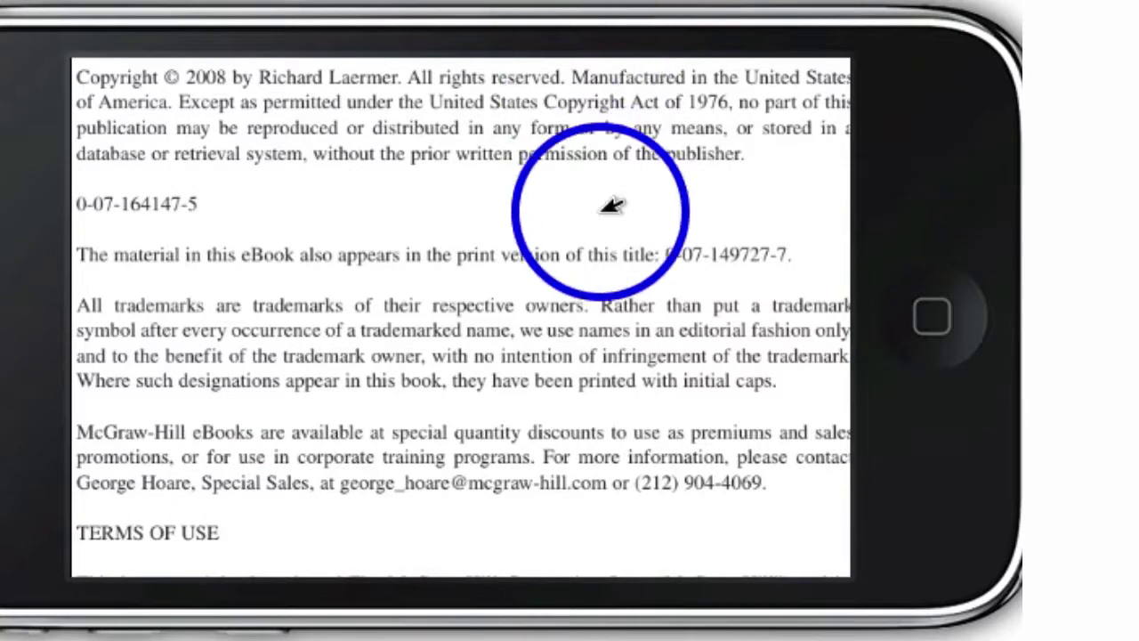
{"action": "left_click", "coordinate": [358, 272]}
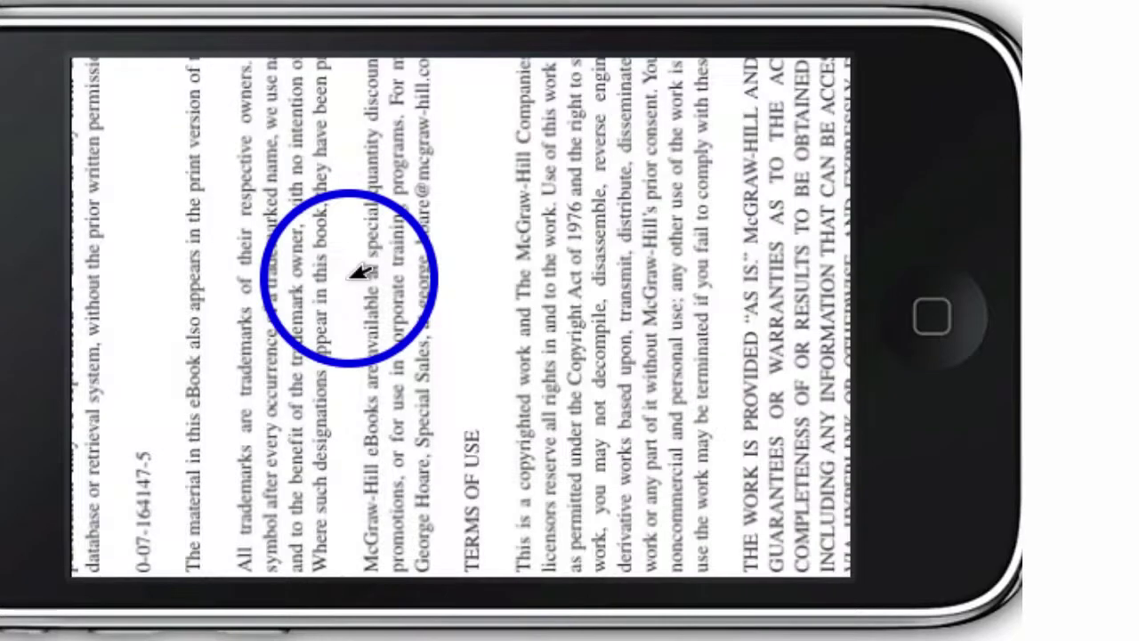
{"action": "left_click", "coordinate": [545, 266]}
{"action": "key", "text": "super+Right"}
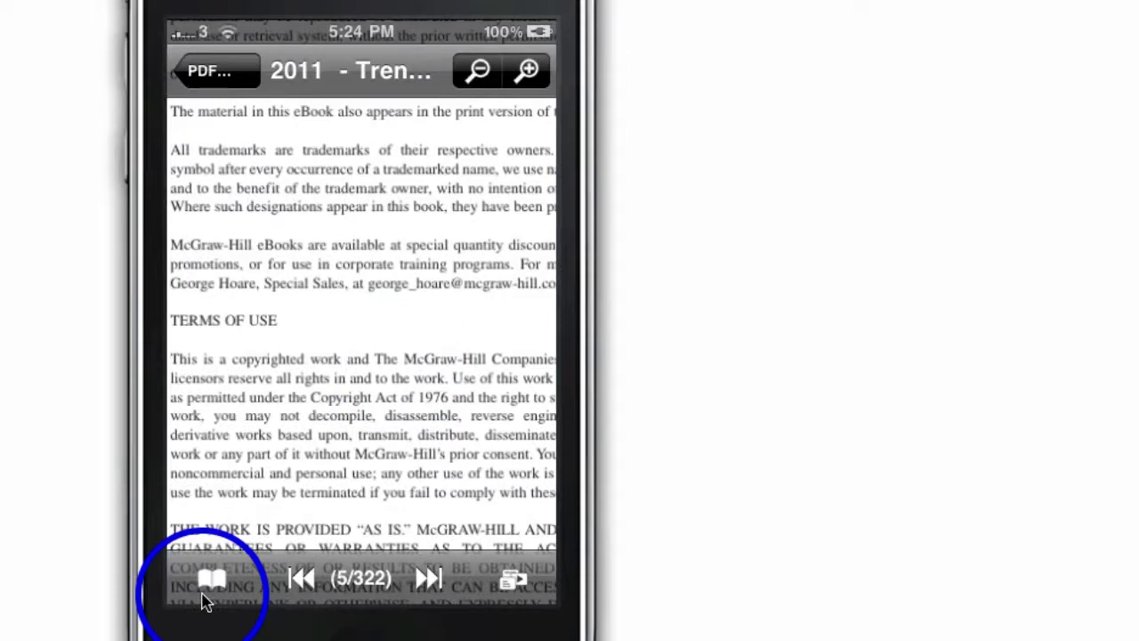
Open the new bookmark form for page 5 and return to the document without saving a bookmark.
{"action": "left_click", "coordinate": [211, 580]}
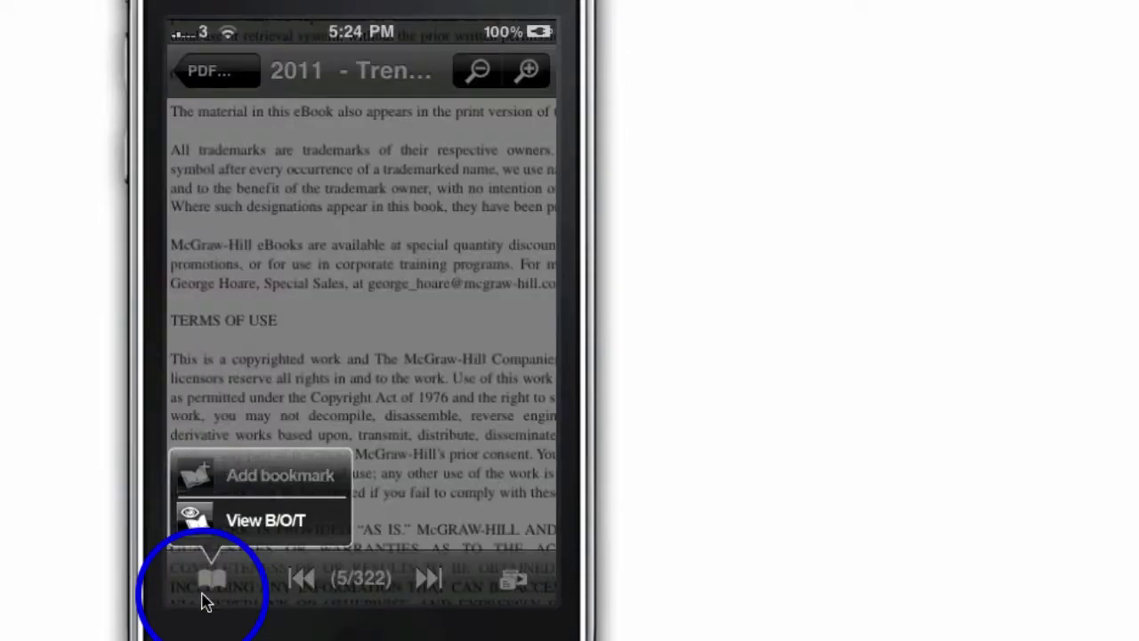
{"action": "left_click", "coordinate": [242, 479]}
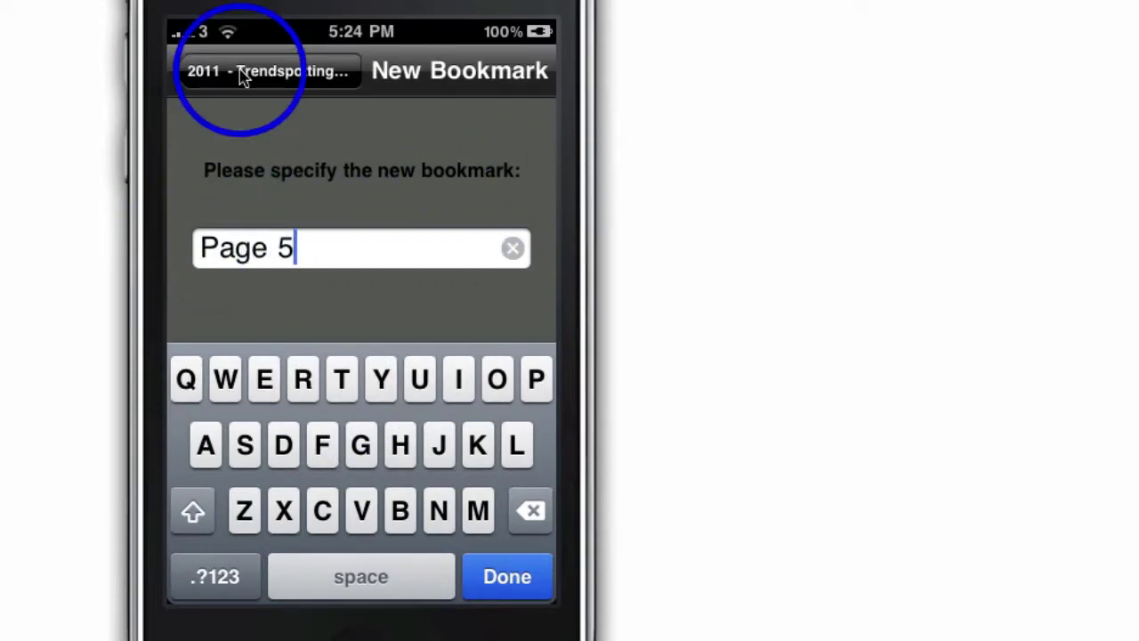
{"action": "left_click", "coordinate": [242, 76]}
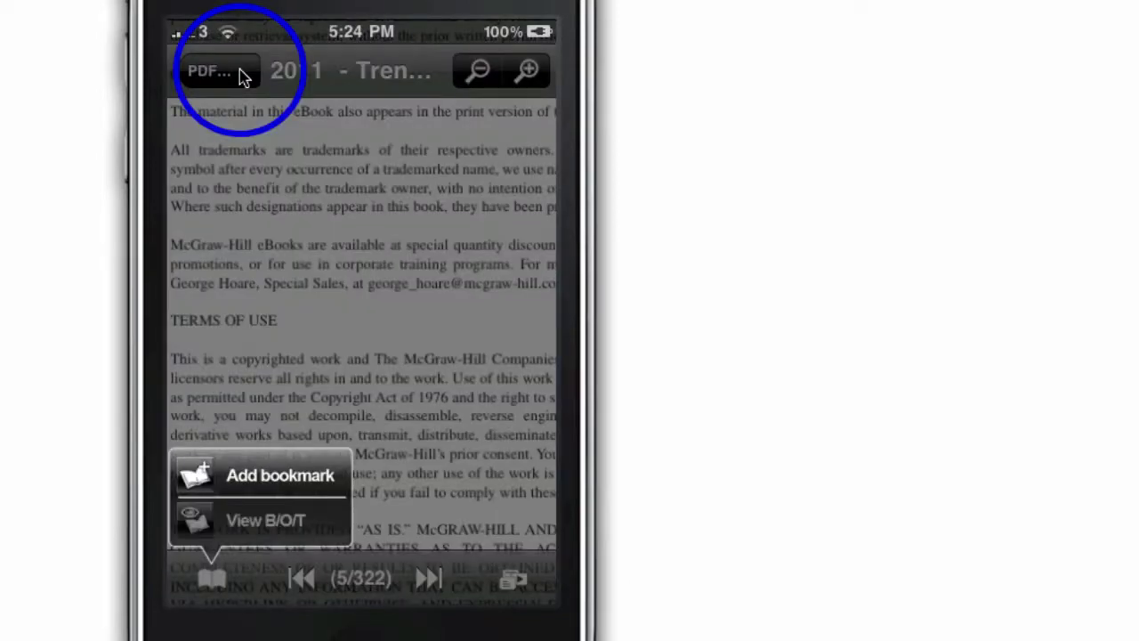
View the book's outline and page thumbnails through View B/O/T, and return to the open page.
{"action": "left_click", "coordinate": [242, 75]}
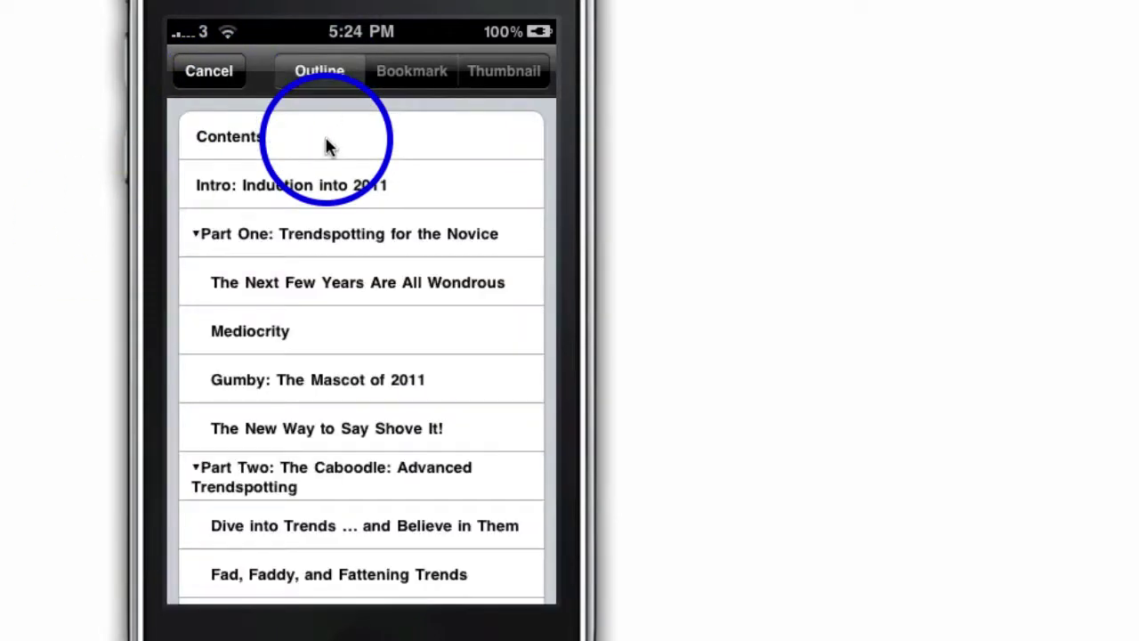
{"action": "left_click", "coordinate": [489, 71]}
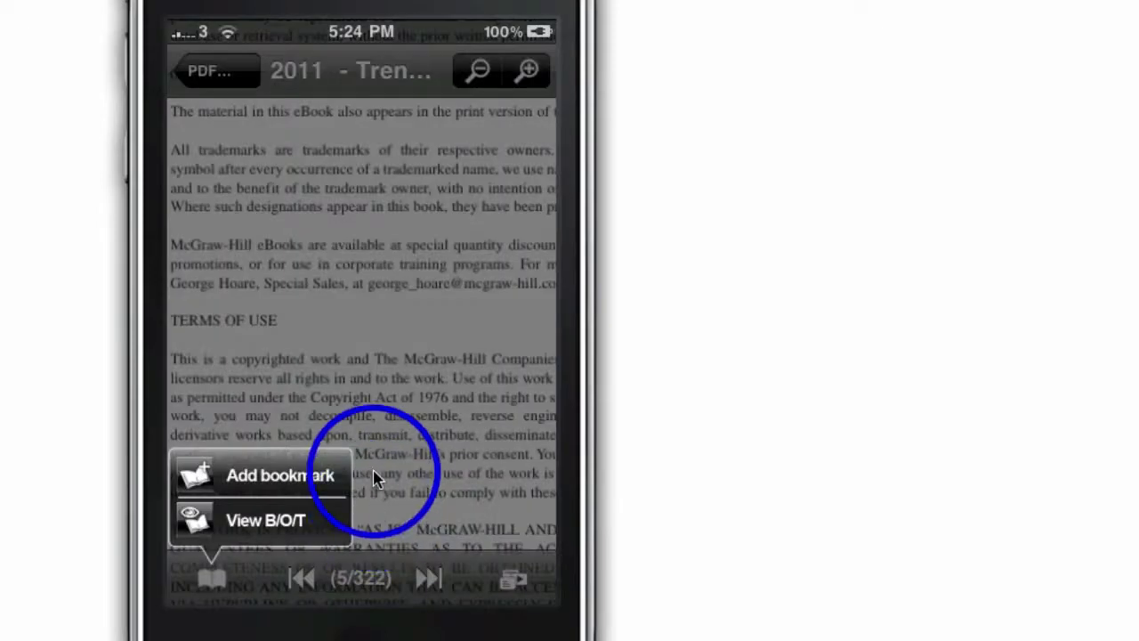
{"action": "left_click", "coordinate": [361, 492]}
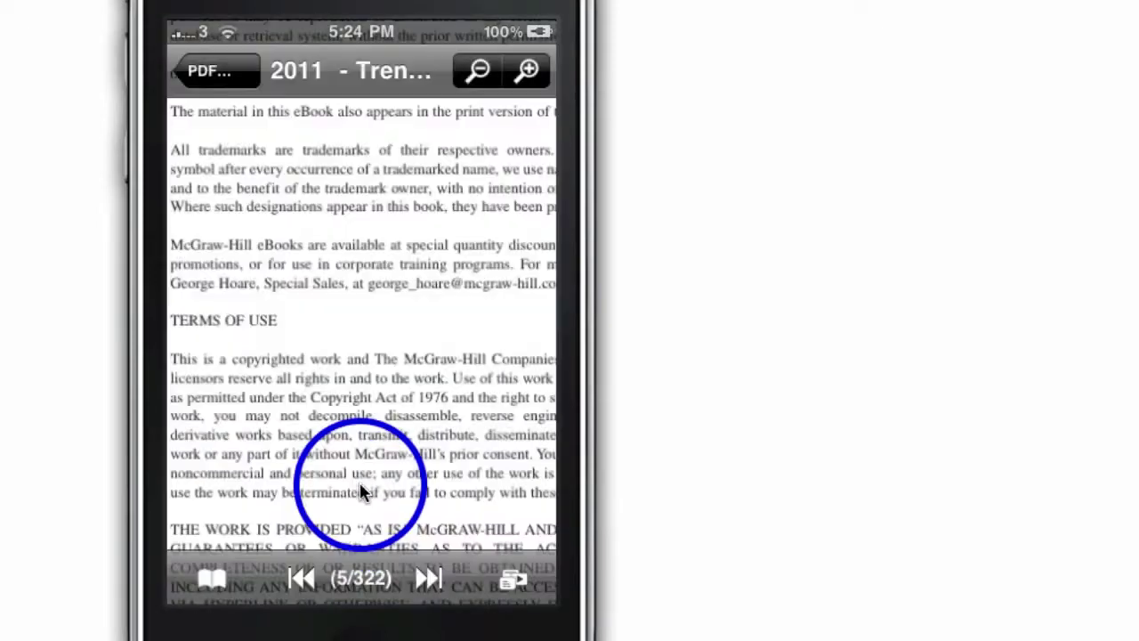